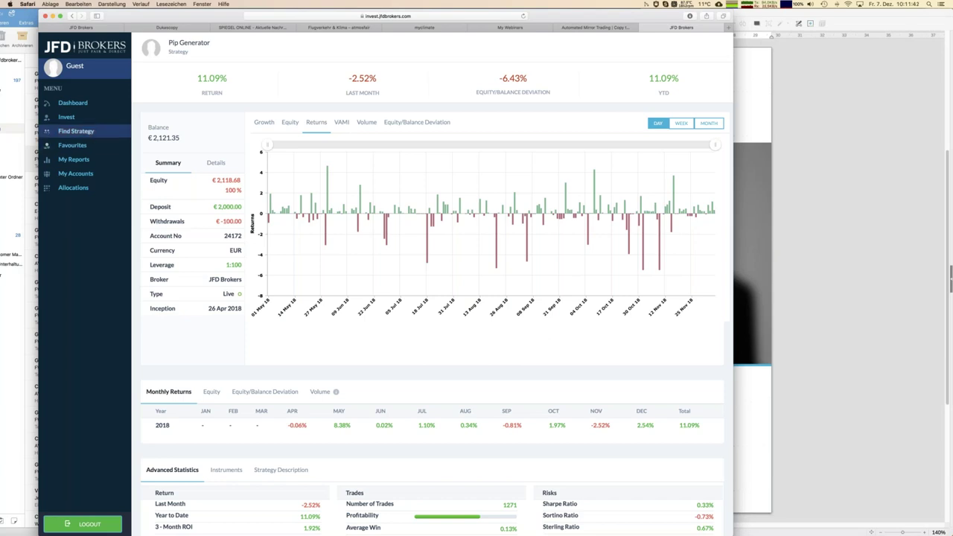
# - Review the Equity/Balance Deviation and Growth charts of the JFD Invest Galileo strategy and return to the strategy list
pyautogui.click(76, 132)
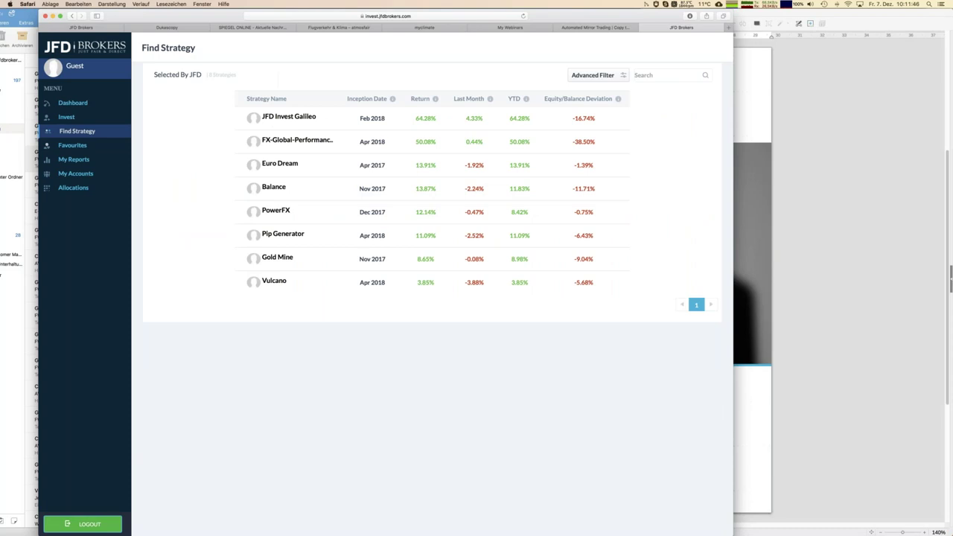
pyautogui.click(288, 119)
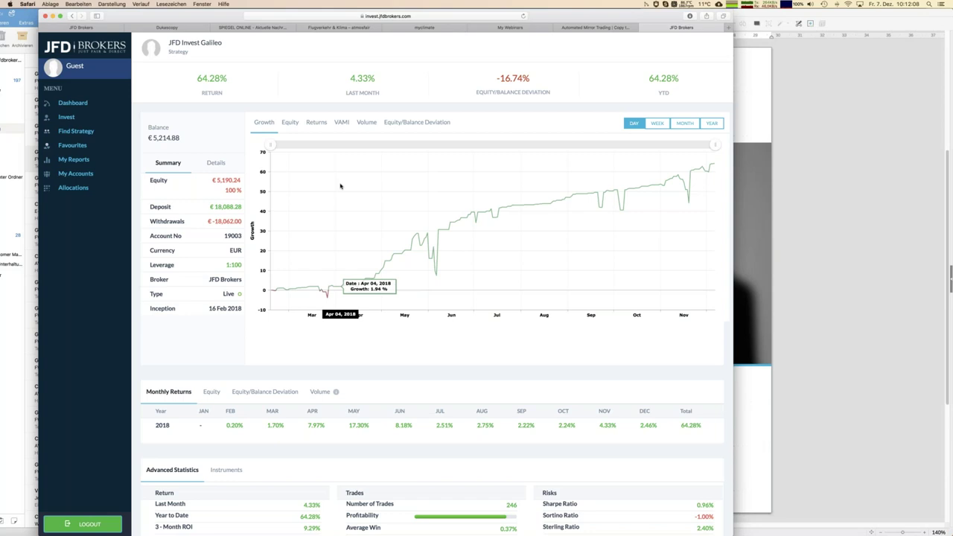
pyautogui.click(426, 123)
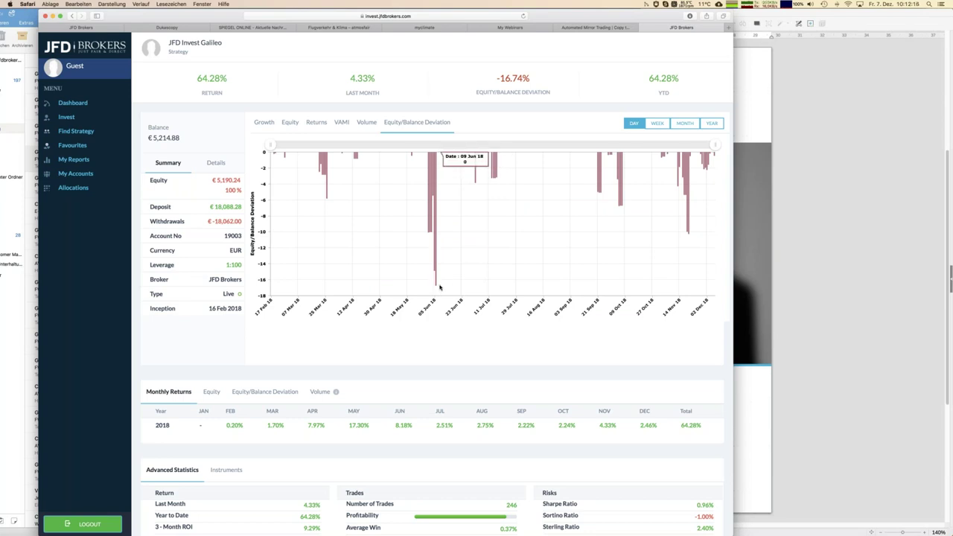
pyautogui.click(261, 123)
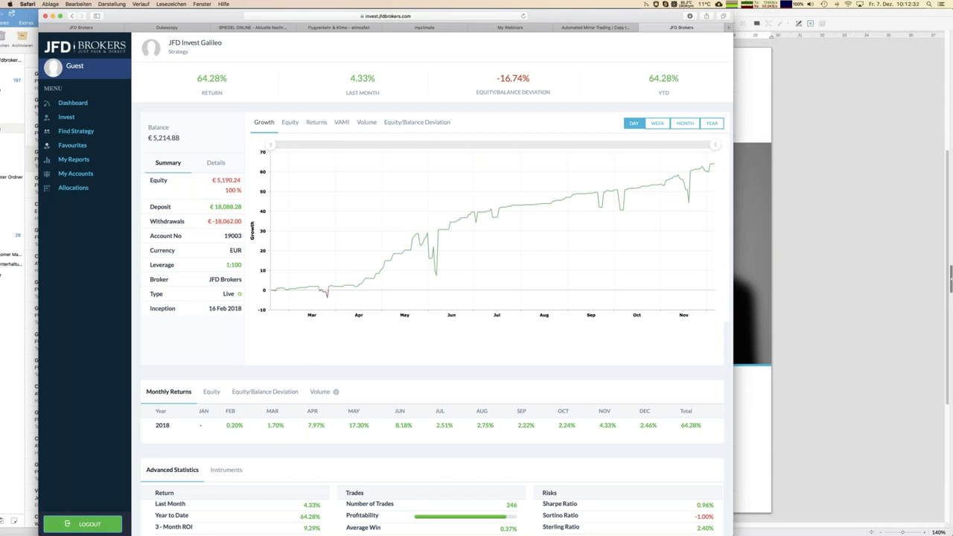
pyautogui.click(72, 133)
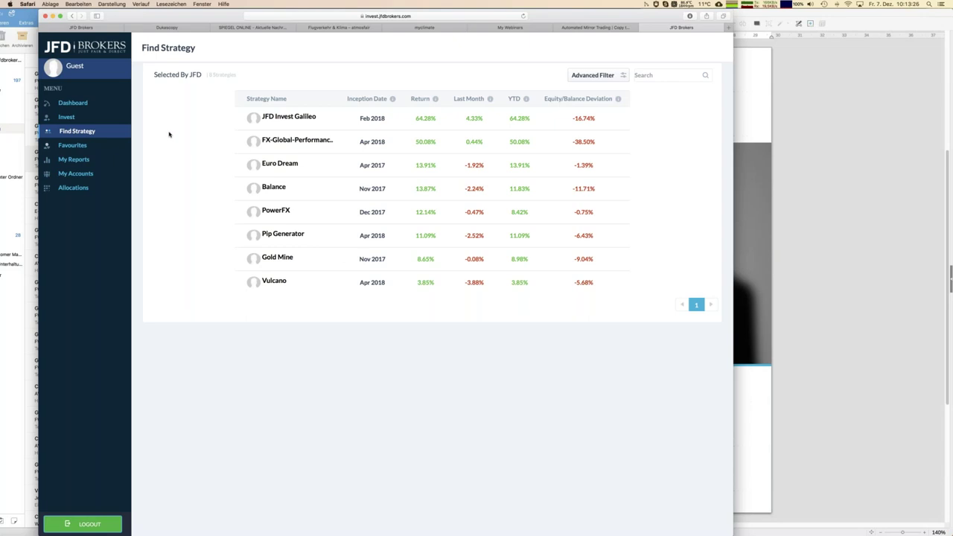
# - Log in with the saved e-mail address and account password, and open the account's allocations overview
pyautogui.click(72, 102)
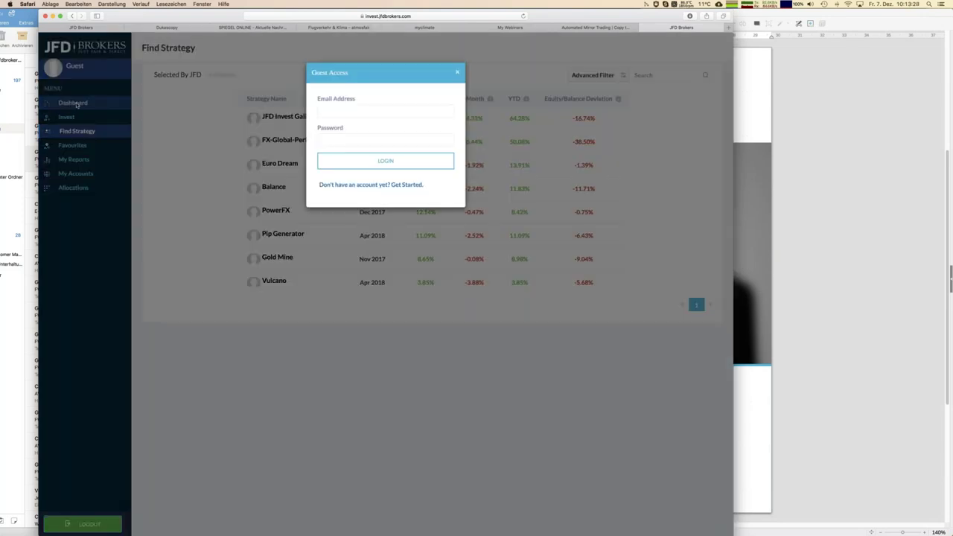
pyautogui.click(356, 107)
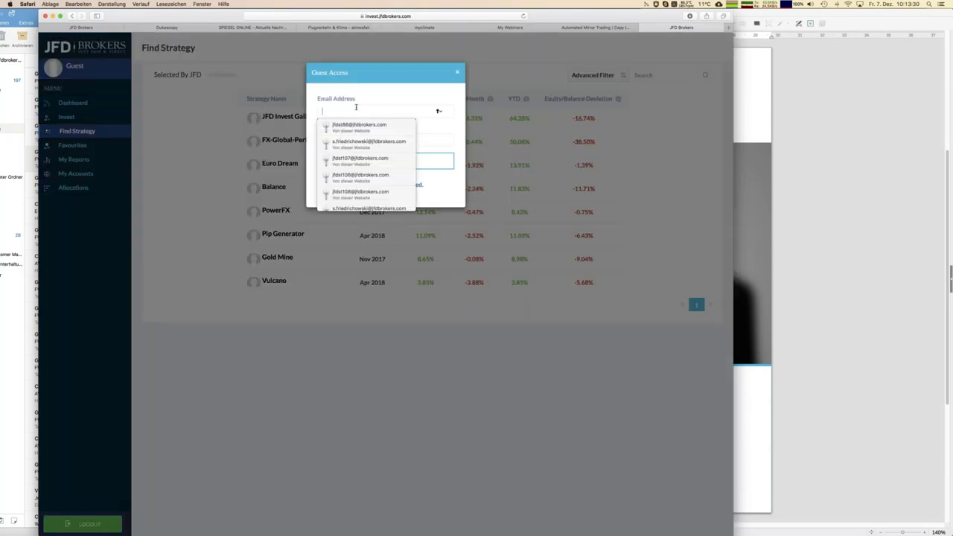
pyautogui.click(362, 127)
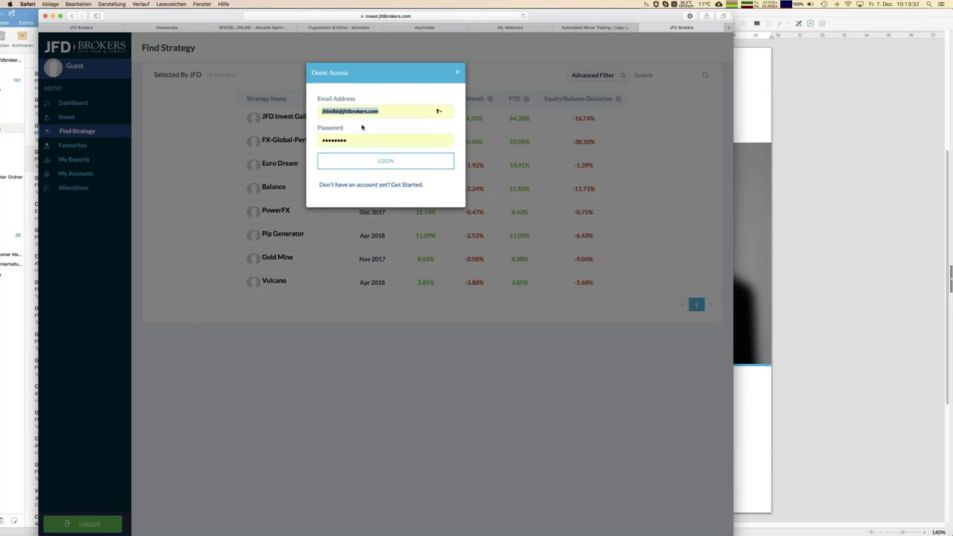
pyautogui.click(375, 162)
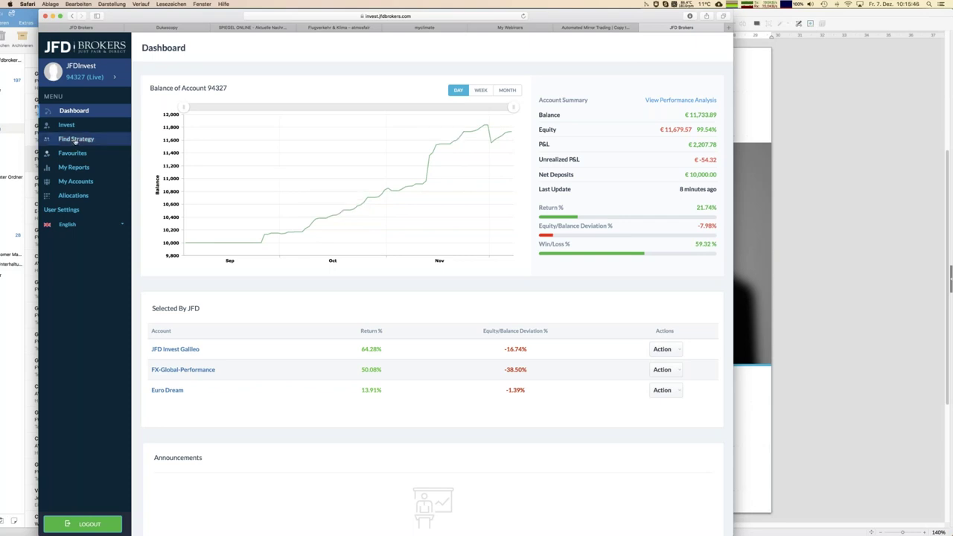
pyautogui.click(73, 196)
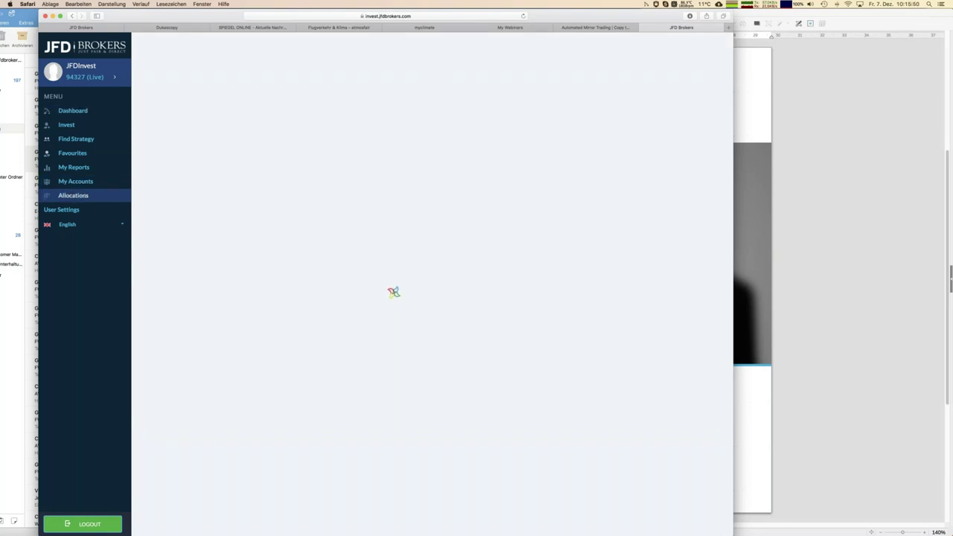
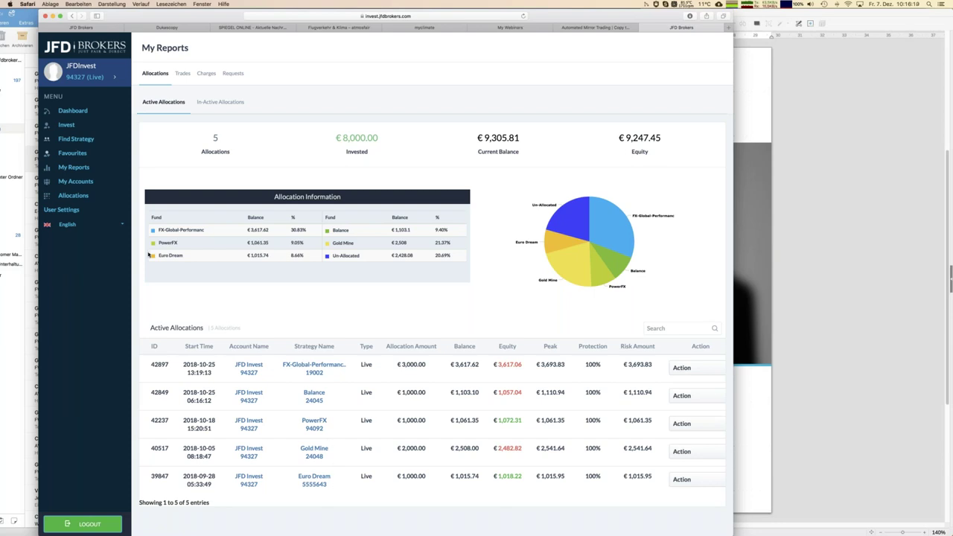
# - Examine the details and statistics of the JFD Invest Galileo strategy from the strategy list
pyautogui.click(74, 140)
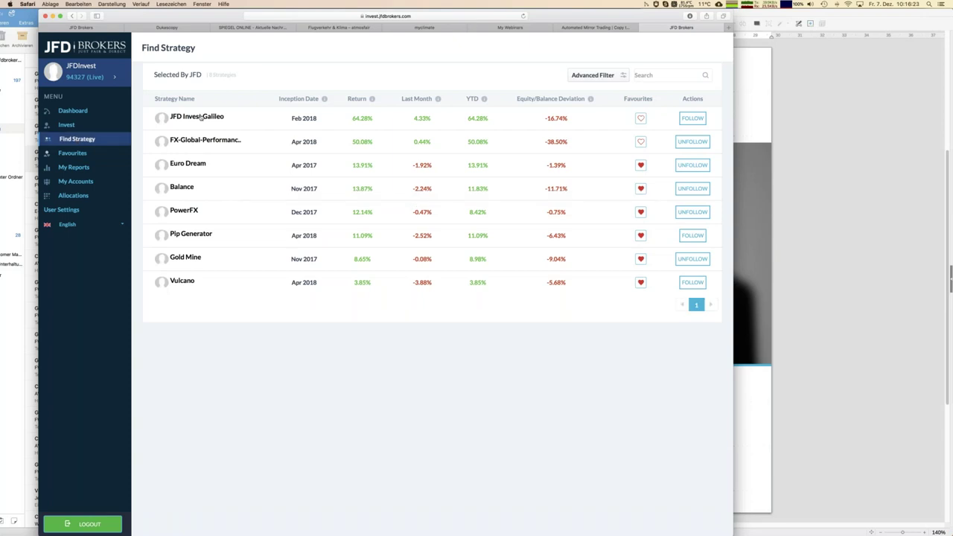
pyautogui.click(200, 117)
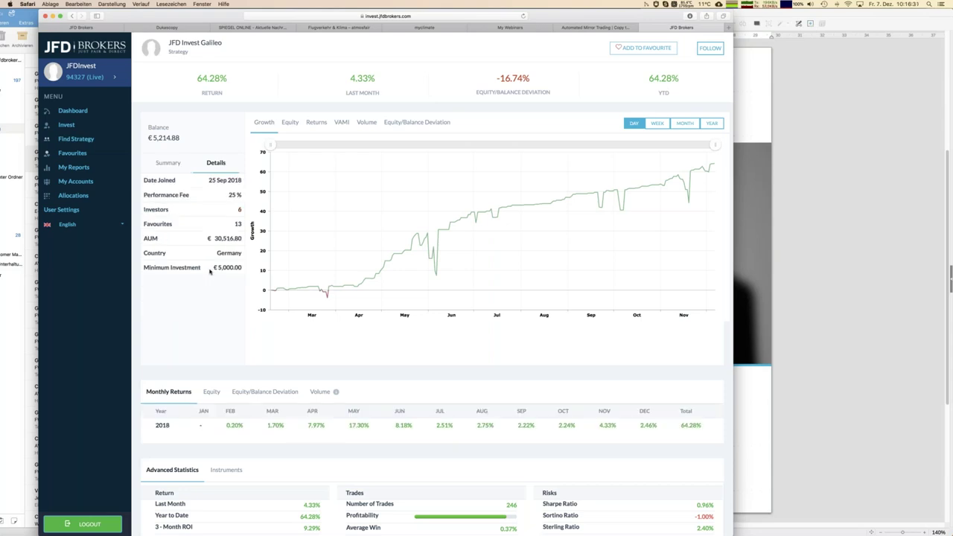
pyautogui.scroll(-5, 210, 272)
pyautogui.scroll(5, 210, 272)
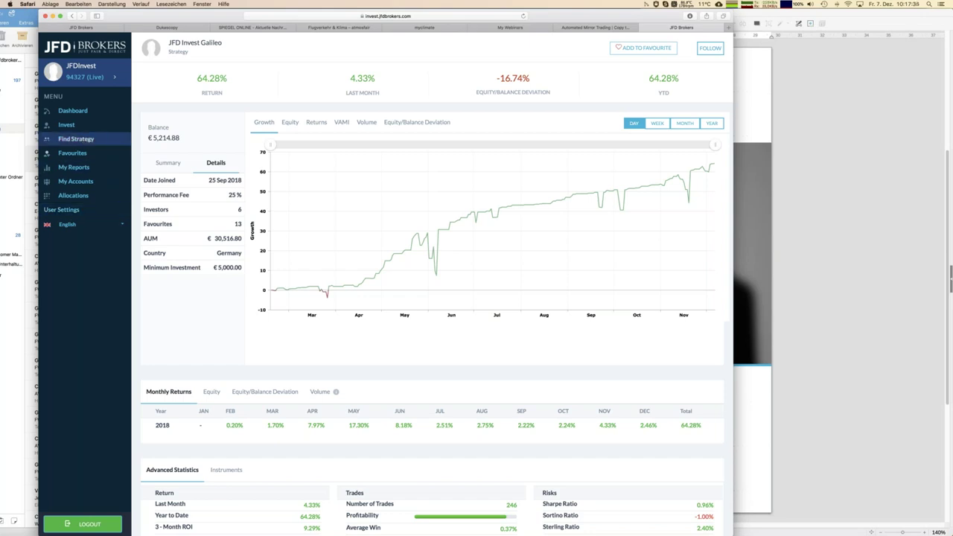
# - Begin following the Pip Generator strategy with 1000 allocated, and enable Risk Management, accepting its terms
pyautogui.click(76, 139)
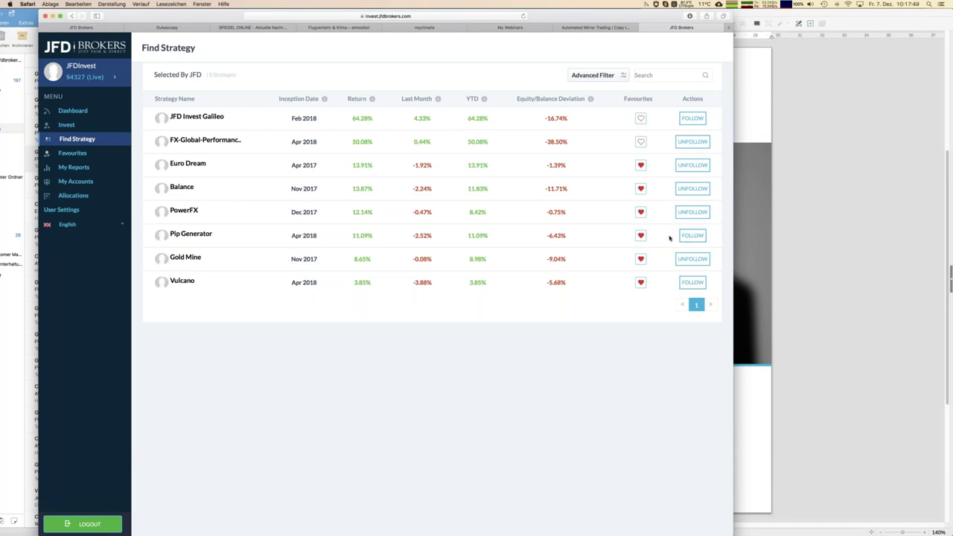
pyautogui.click(611, 240)
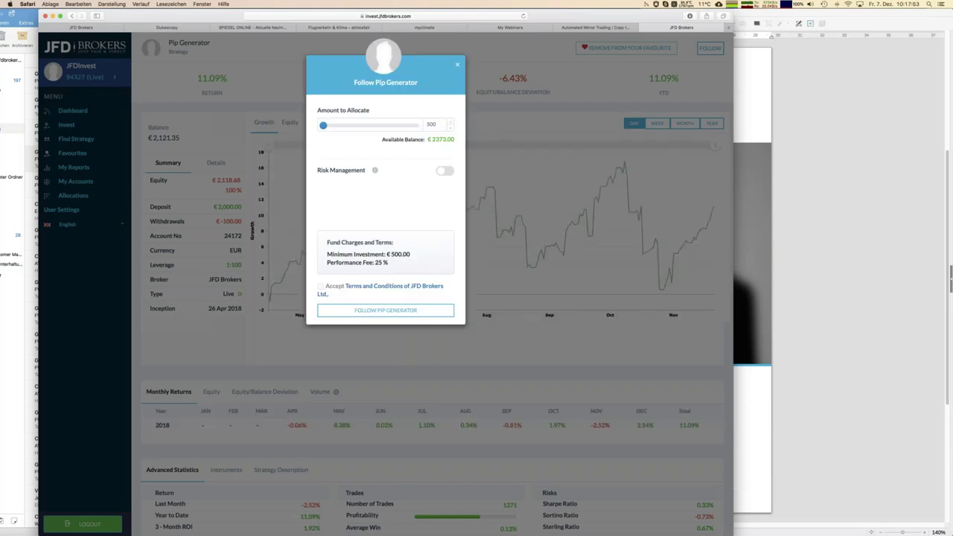
pyautogui.doubleClick(420, 123)
pyautogui.write('1000')
pyautogui.click(448, 172)
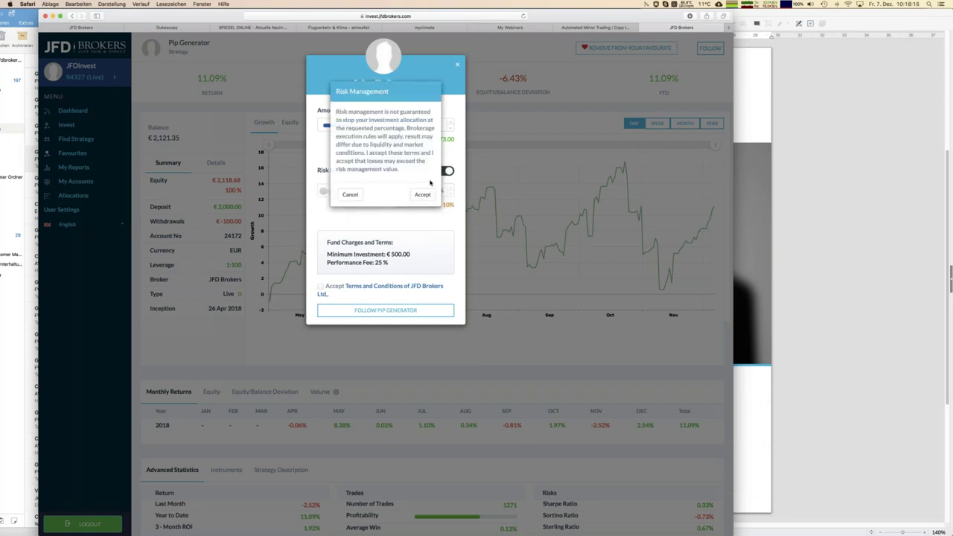
pyautogui.click(423, 196)
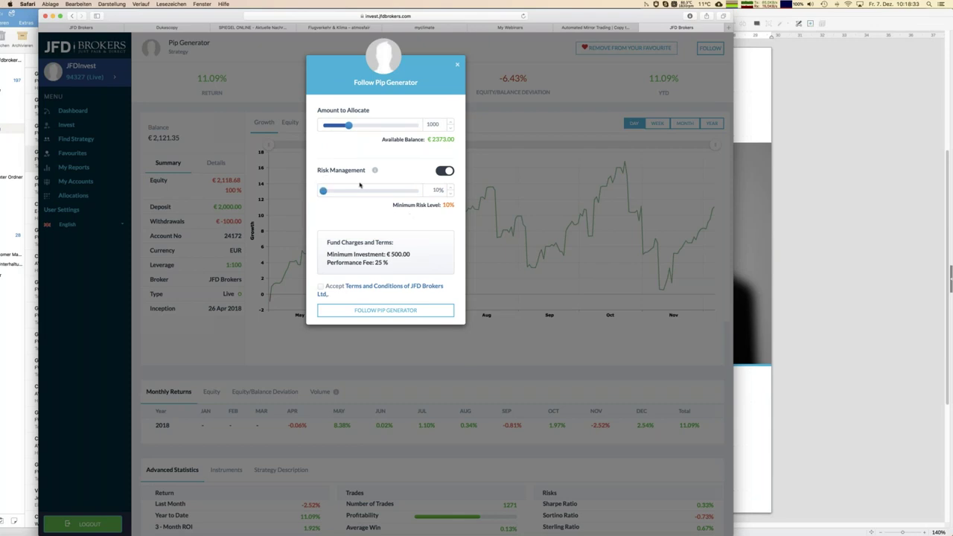
# - Try Risk Management levels of 100% and 20% for the Pip Generator allocation, and settle on 100%
pyautogui.moveTo(324, 194)
pyautogui.moveTo(323, 192); pyautogui.dragTo(419, 192)
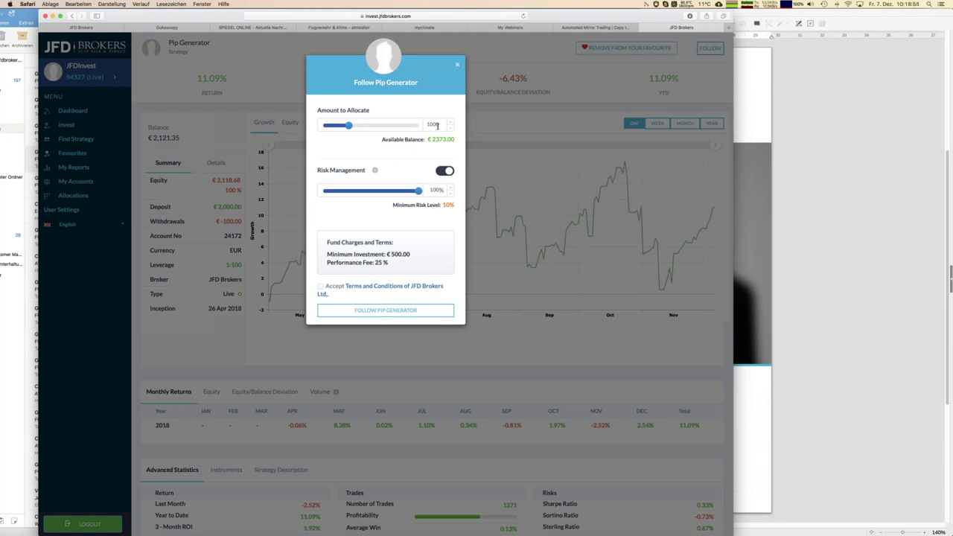
pyautogui.moveTo(417, 192); pyautogui.dragTo(334, 192)
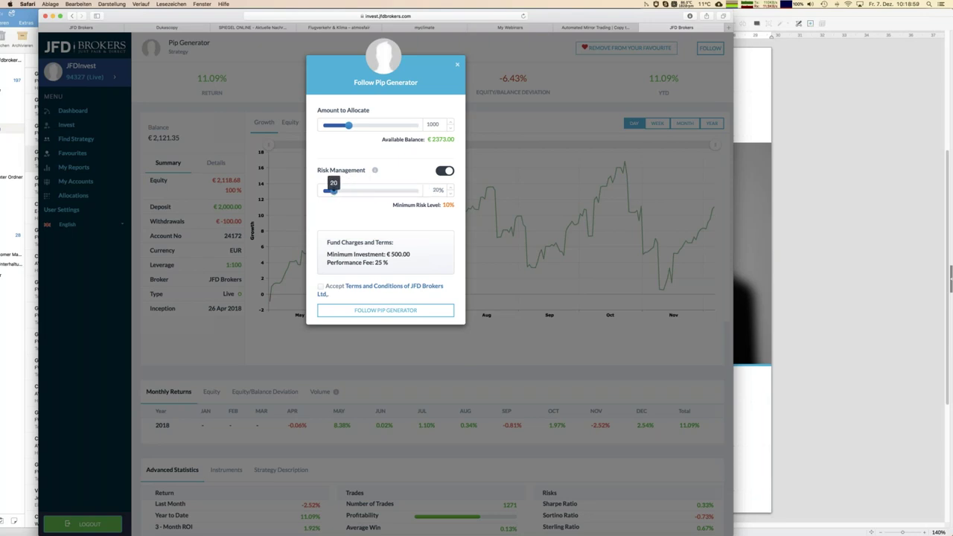
pyautogui.moveTo(333, 192); pyautogui.dragTo(333, 191)
pyautogui.moveTo(332, 191); pyautogui.dragTo(418, 190)
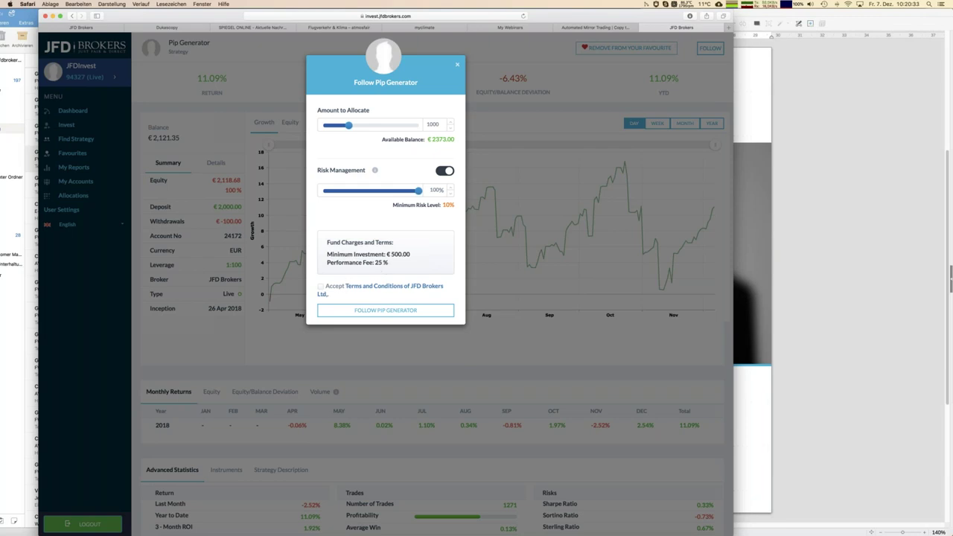
# - Accept the broker's terms and conditions and confirm following Pip Generator to start investing
pyautogui.click(320, 287)
pyautogui.click(366, 311)
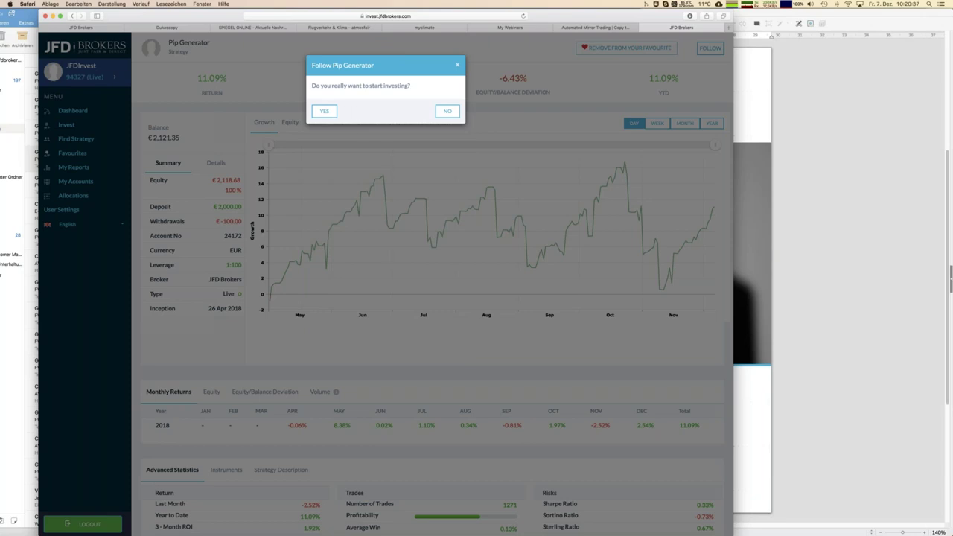
pyautogui.click(323, 112)
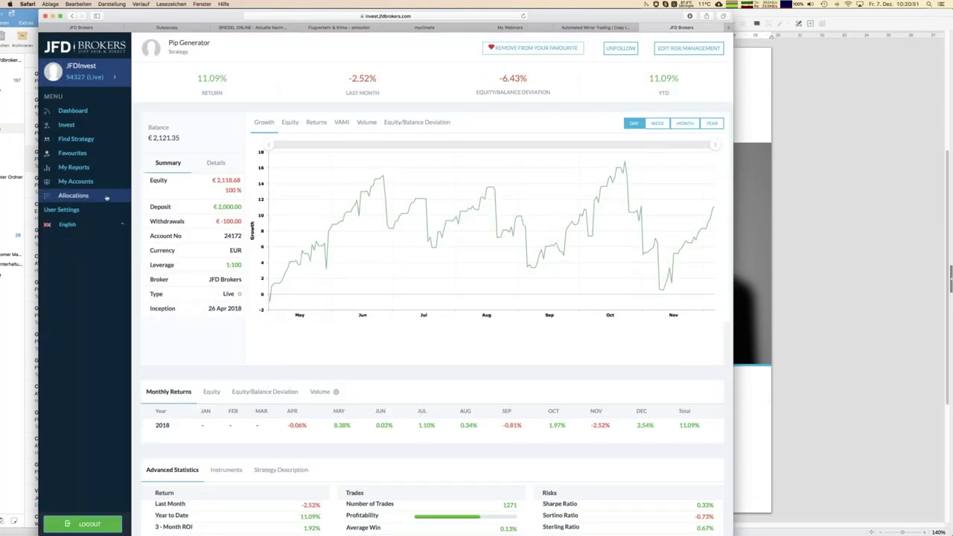
# - Check the new Pip Generator entry in the active allocations and view its available actions without choosing one
pyautogui.click(75, 195)
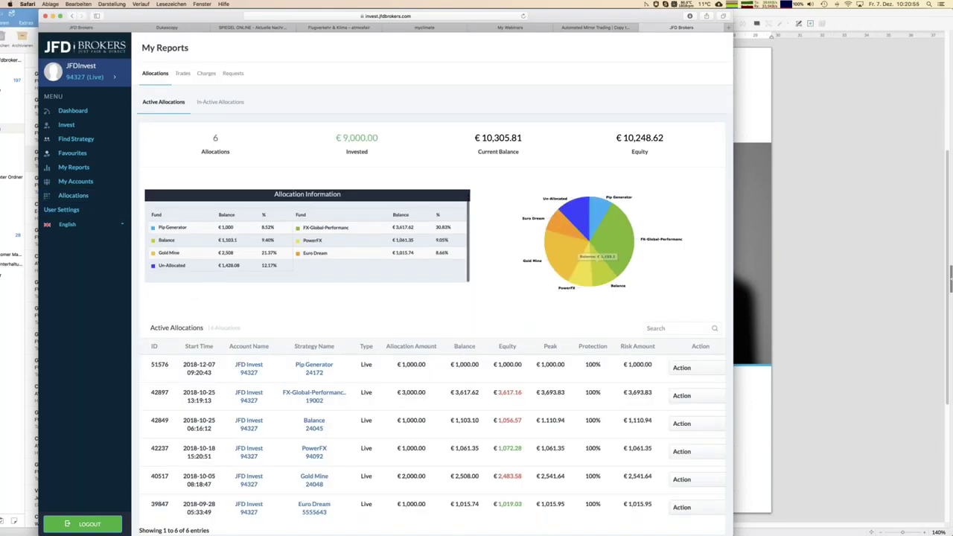
pyautogui.click(695, 371)
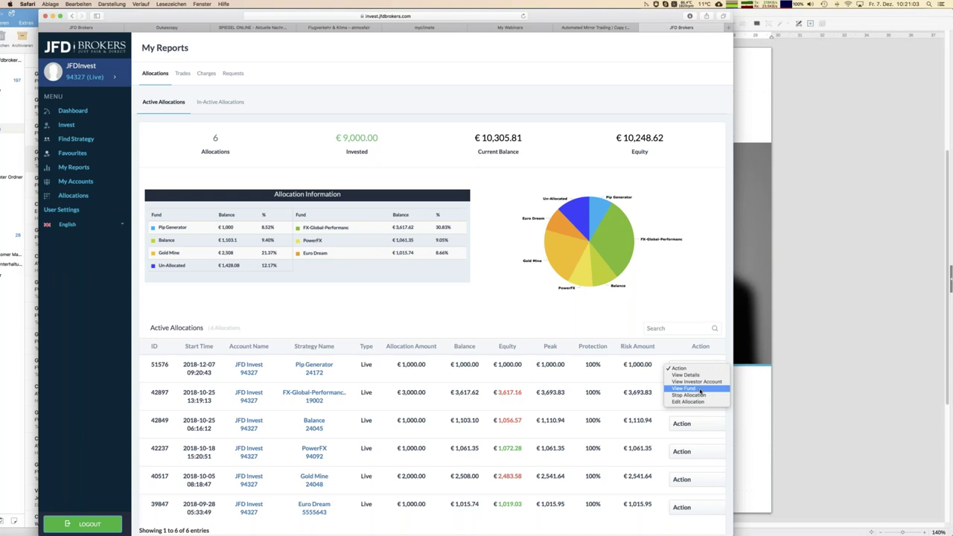
pyautogui.click(621, 311)
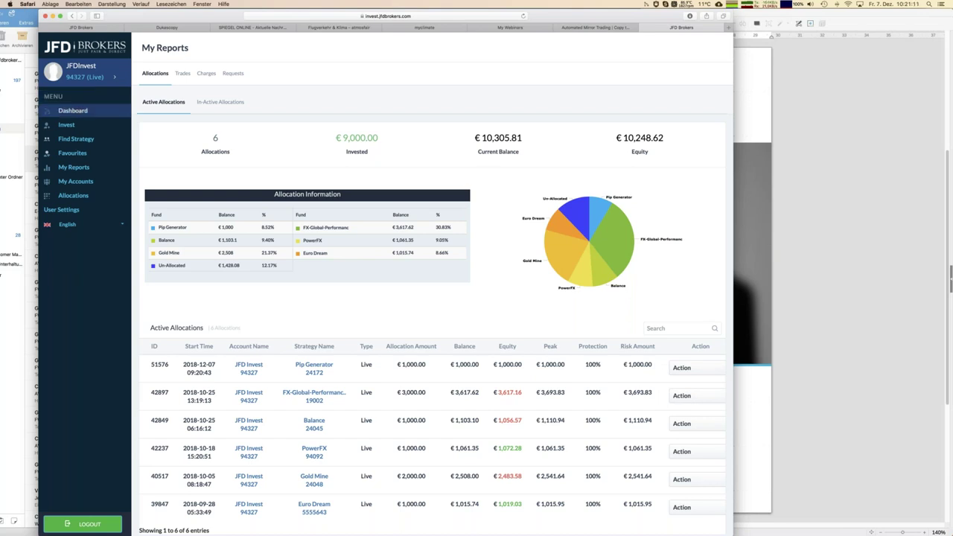
# - Acknowledge the Start Subscribing notice and open the account's performance analysis from the dashboard
pyautogui.click(78, 115)
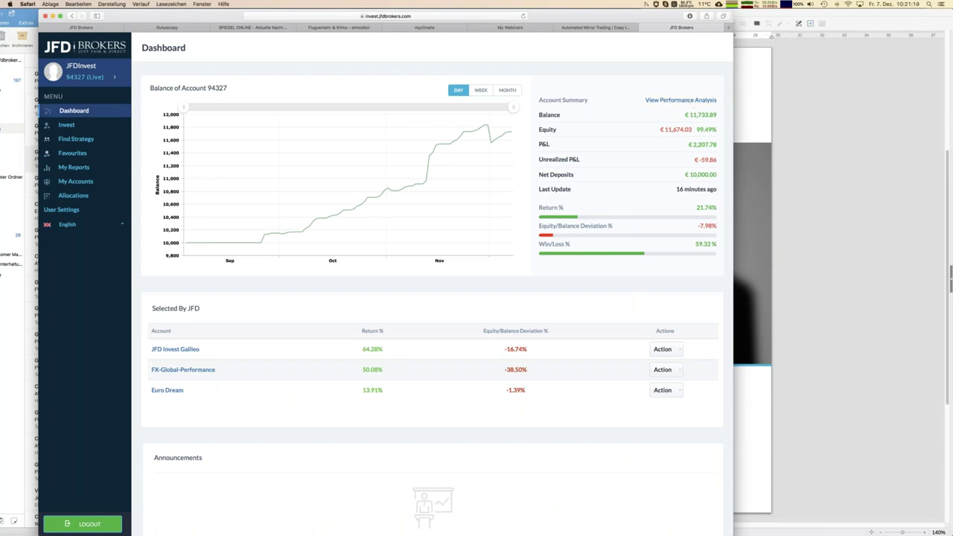
pyautogui.click(670, 102)
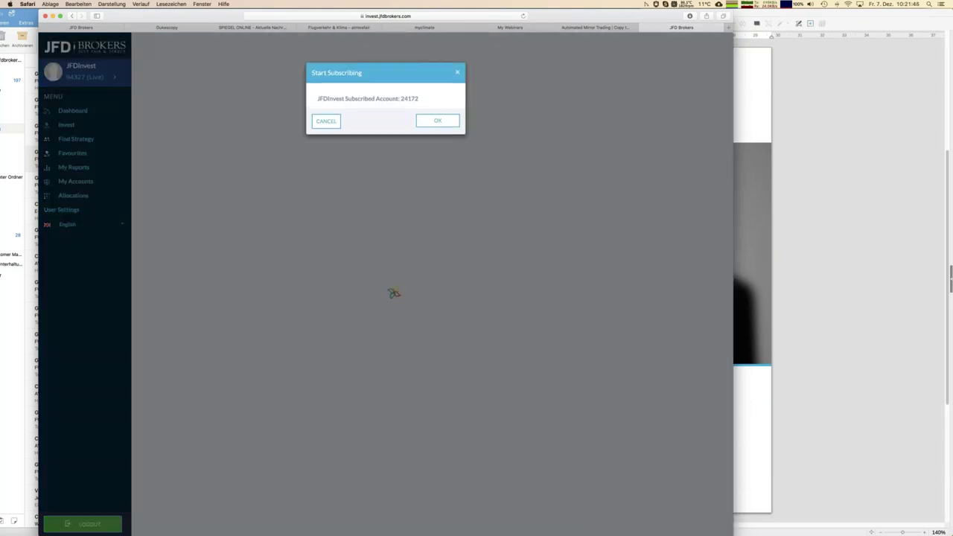
pyautogui.click(437, 121)
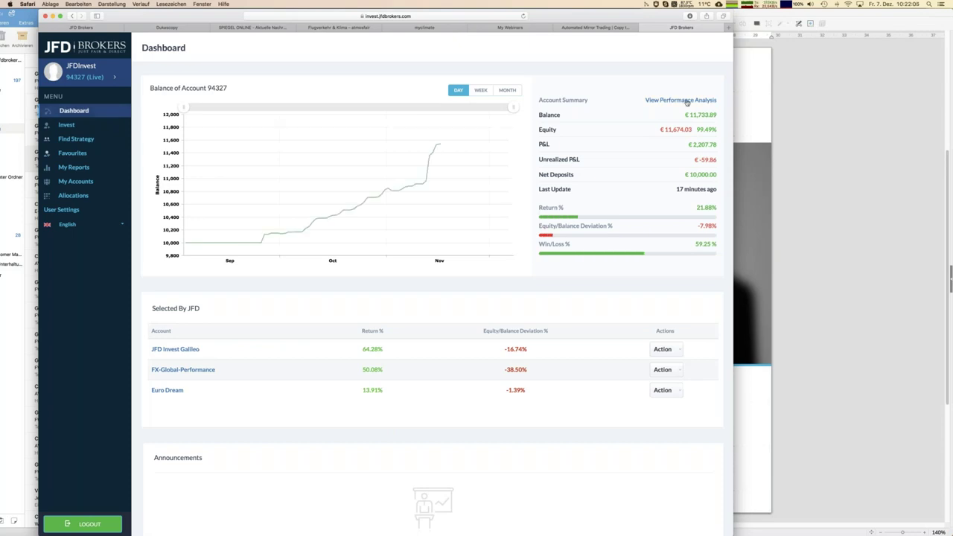
pyautogui.click(686, 102)
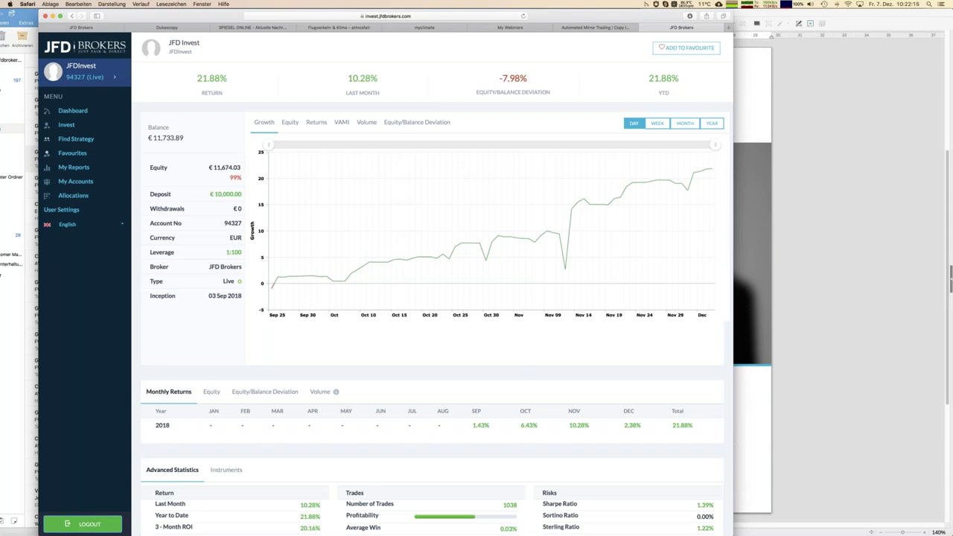
# - Examine the account's advanced statistics, open positions and Equity/Balance Deviation chart
pyautogui.scroll(-5, 434, 502)
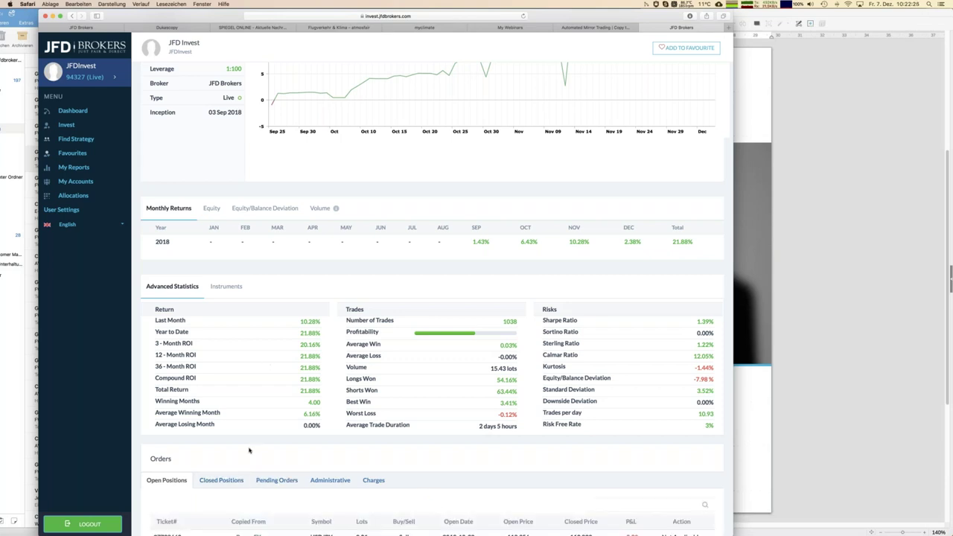
pyautogui.scroll(-5, 249, 450)
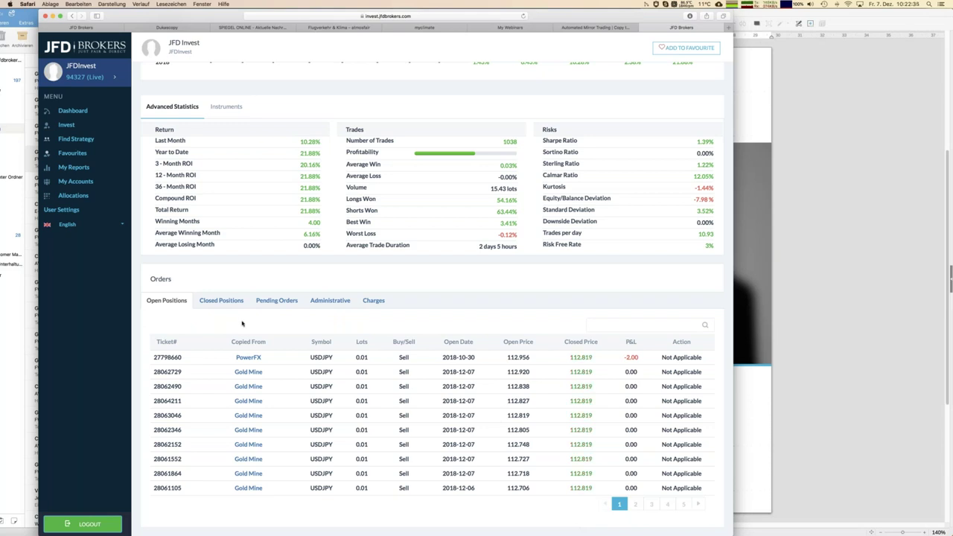
pyautogui.scroll(10, 242, 323)
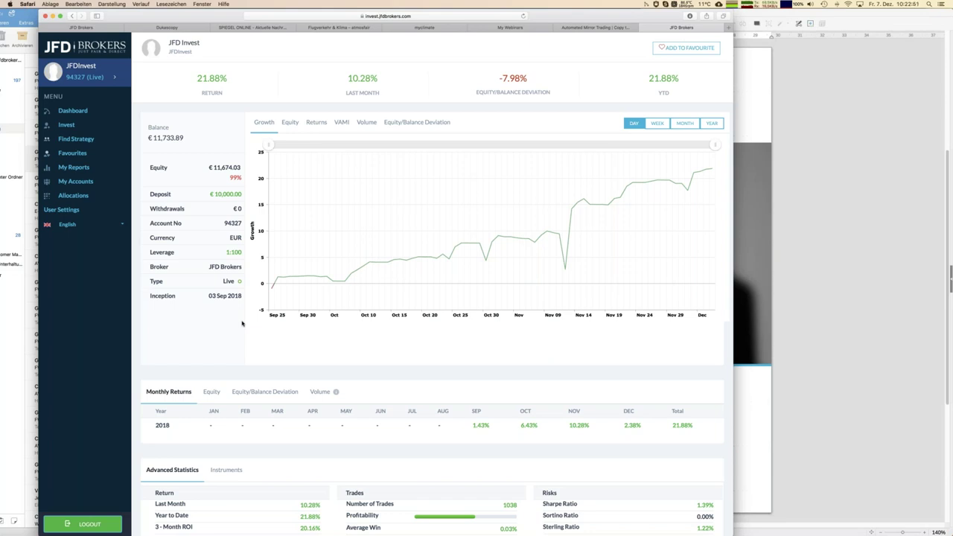
pyautogui.click(409, 123)
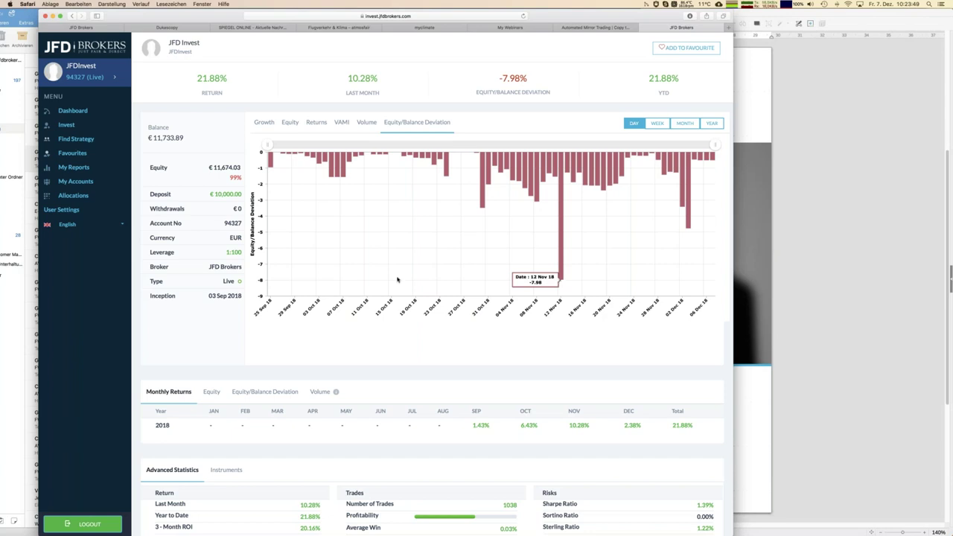
# - Review the account's active allocations and their distribution chart, and return to the dashboard
pyautogui.click(73, 195)
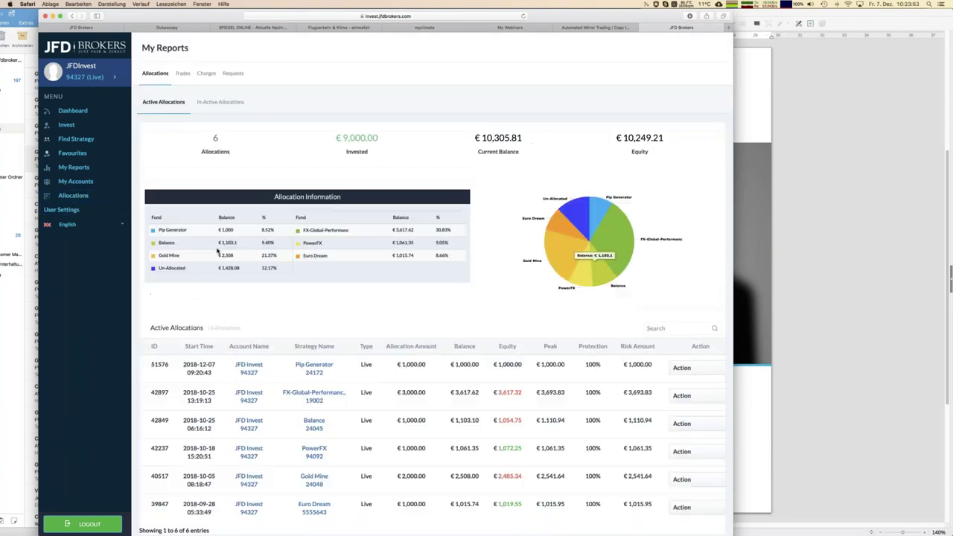
pyautogui.scroll(-1, 346, 358)
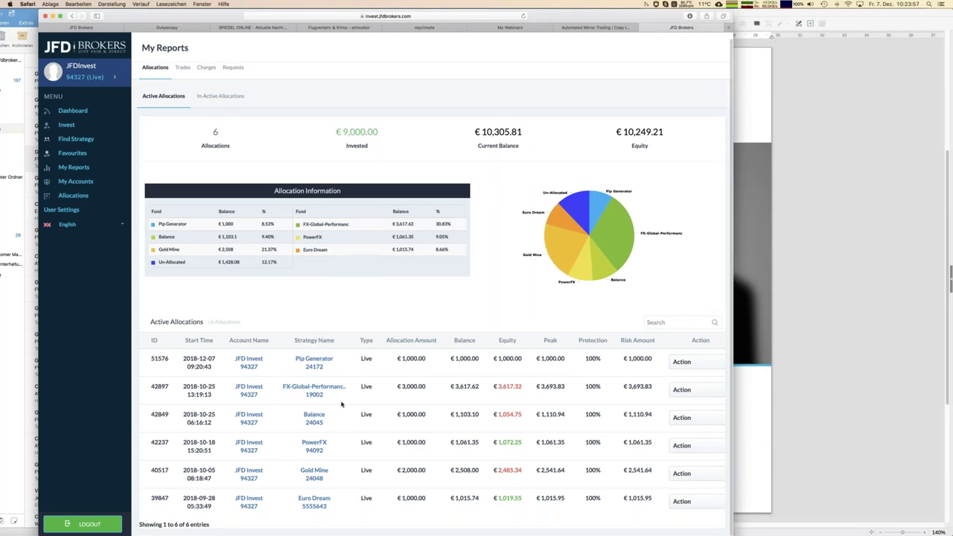
pyautogui.scroll(1, 318, 358)
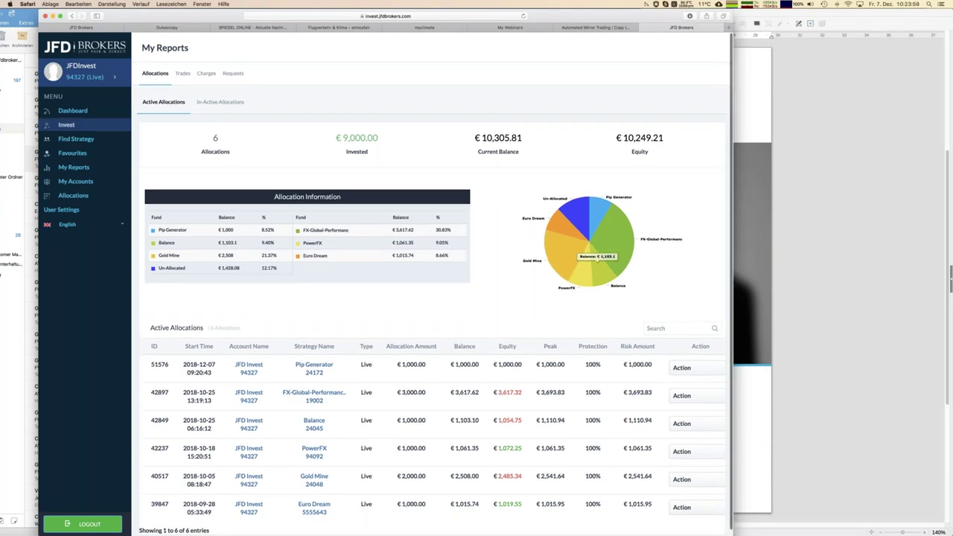
pyautogui.click(82, 112)
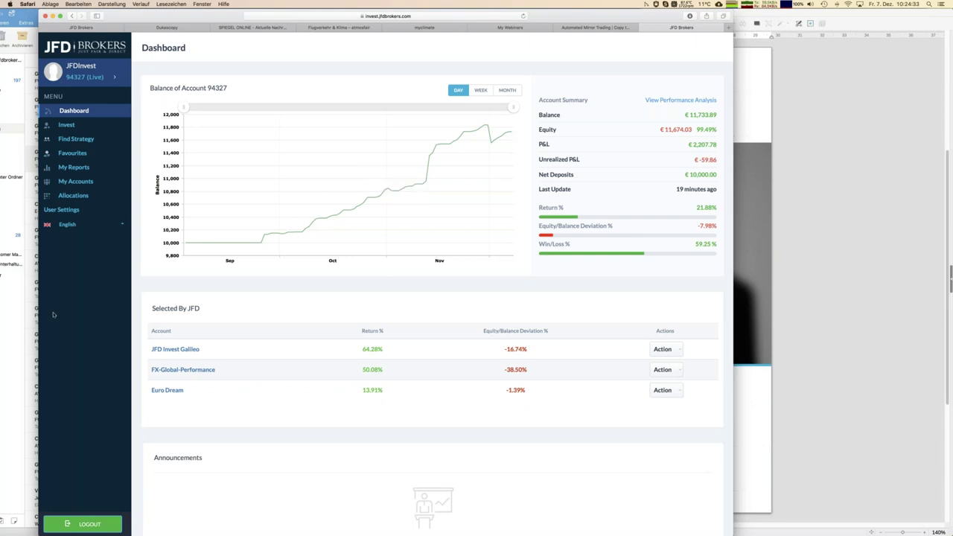
pyautogui.moveTo(2, 312)
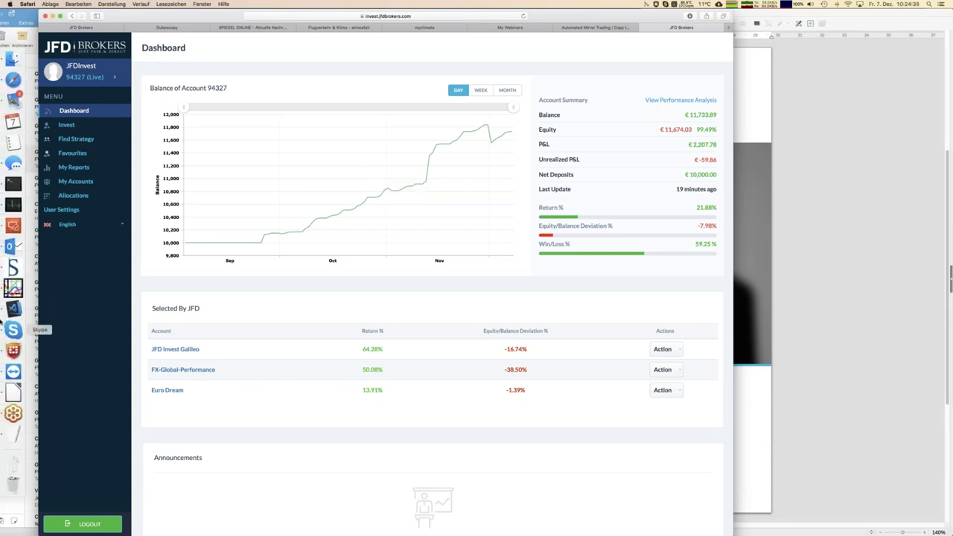